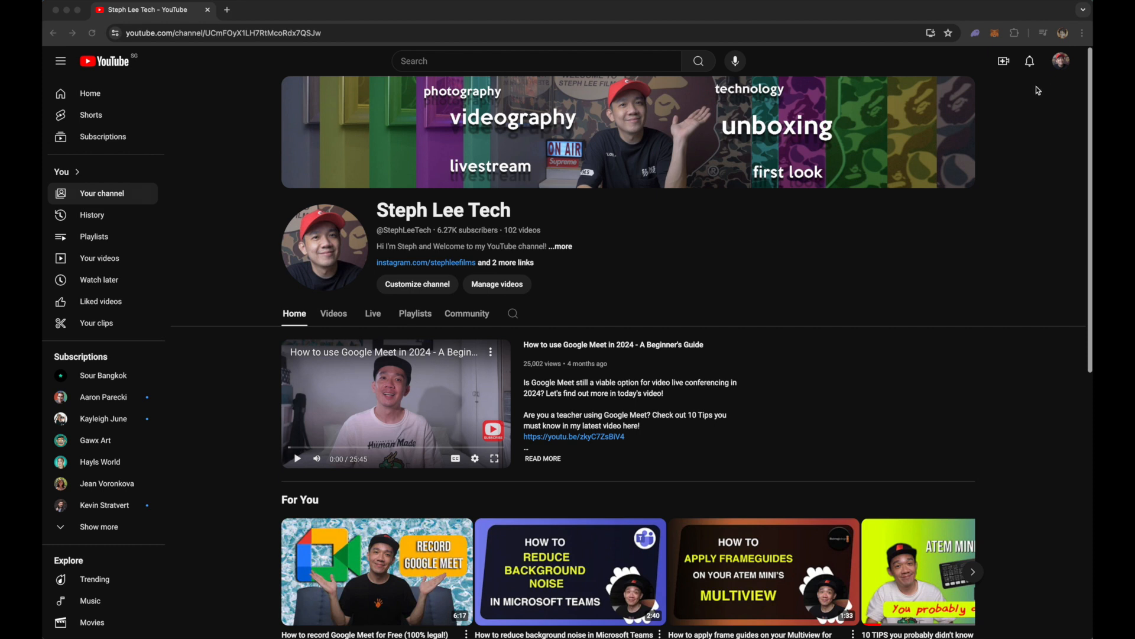
- Start a new video upload on the channel and choose the file GoogleDrive.mp4
left_click(1003, 62)
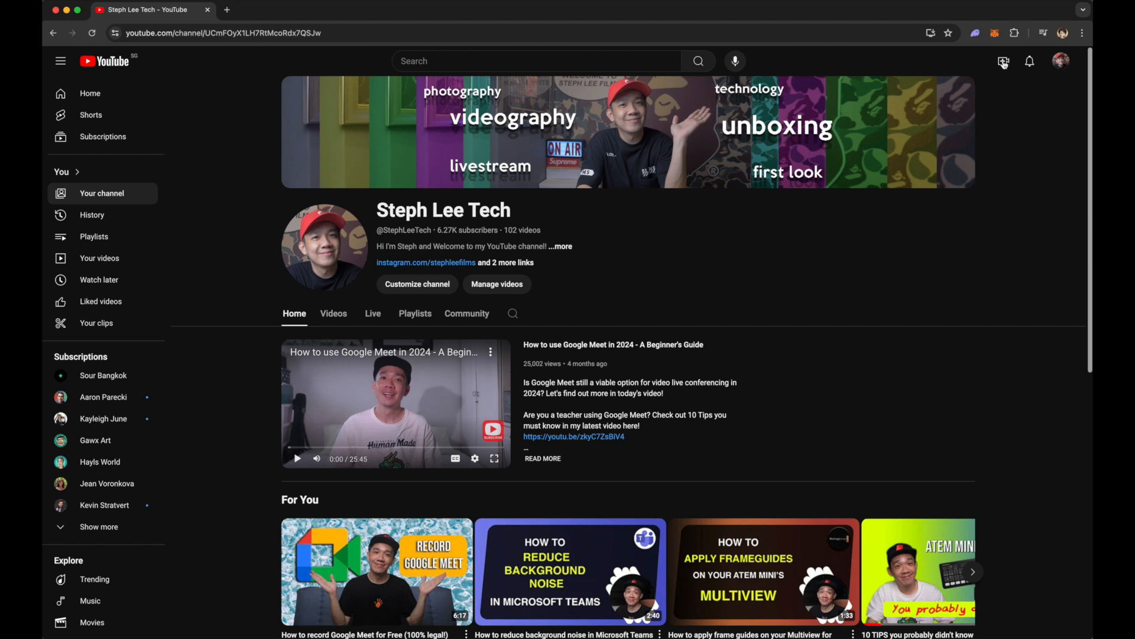
left_click(1003, 62)
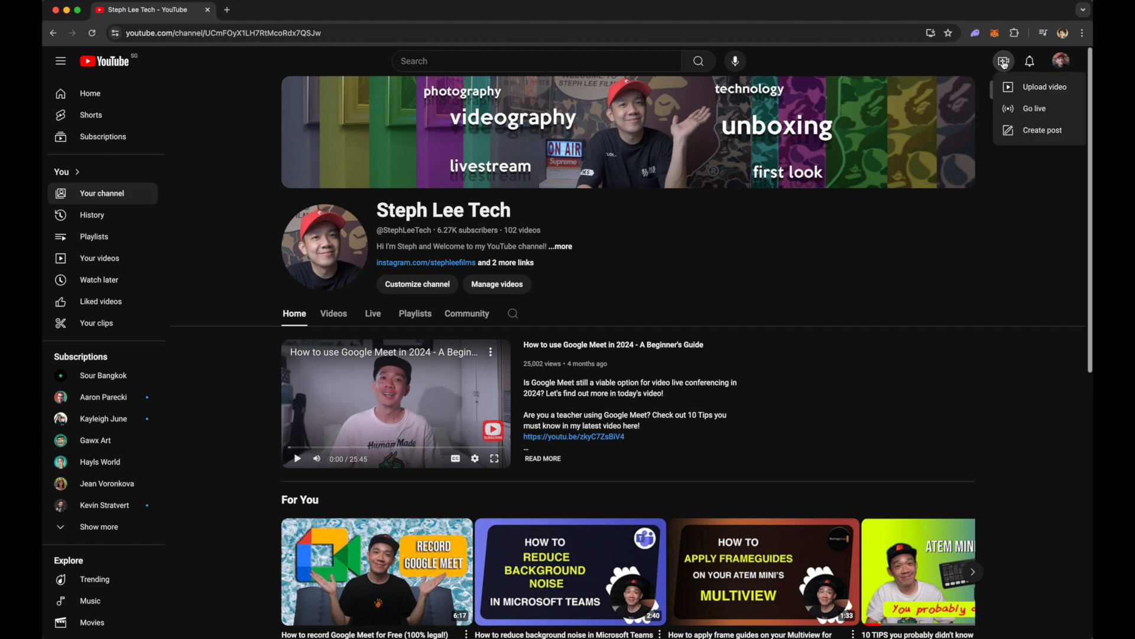
left_click(1034, 89)
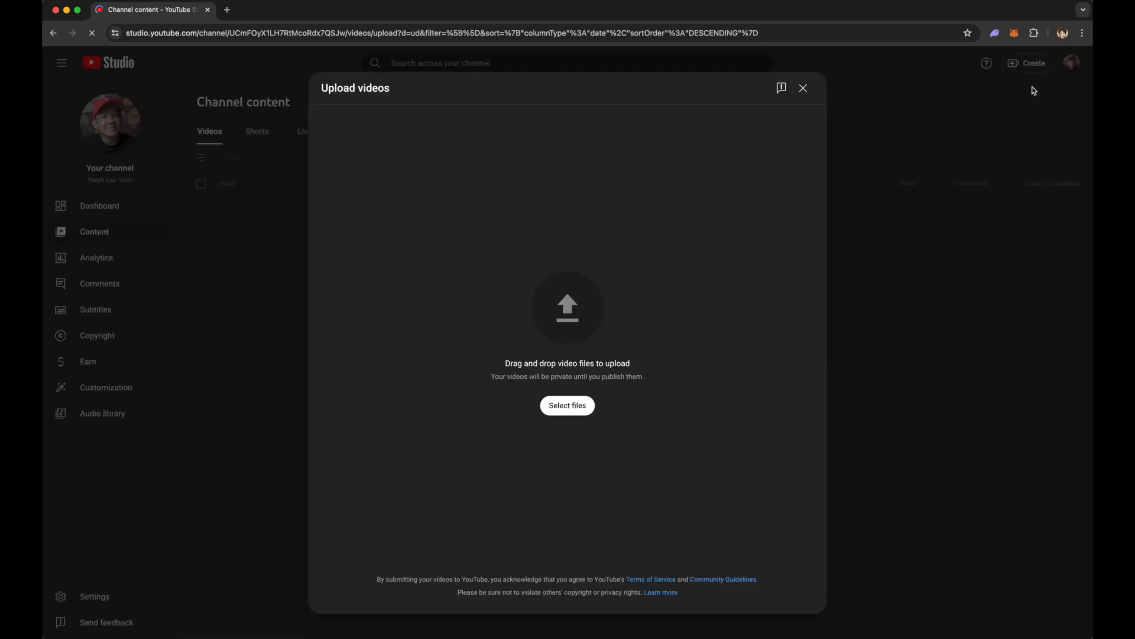
left_click(582, 409)
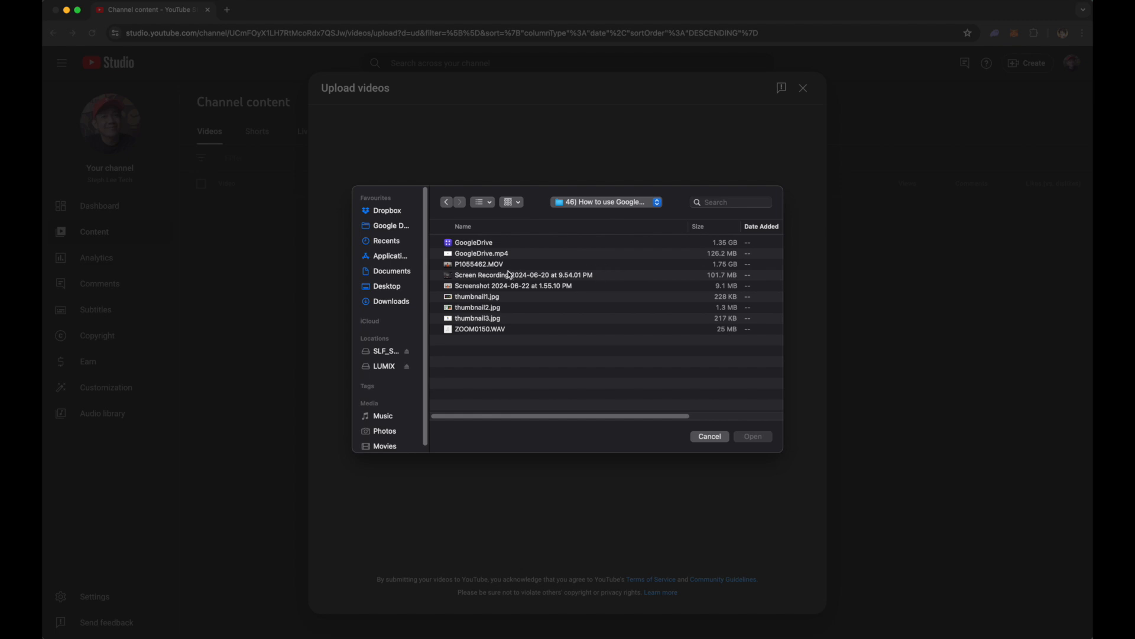
double_click(499, 254)
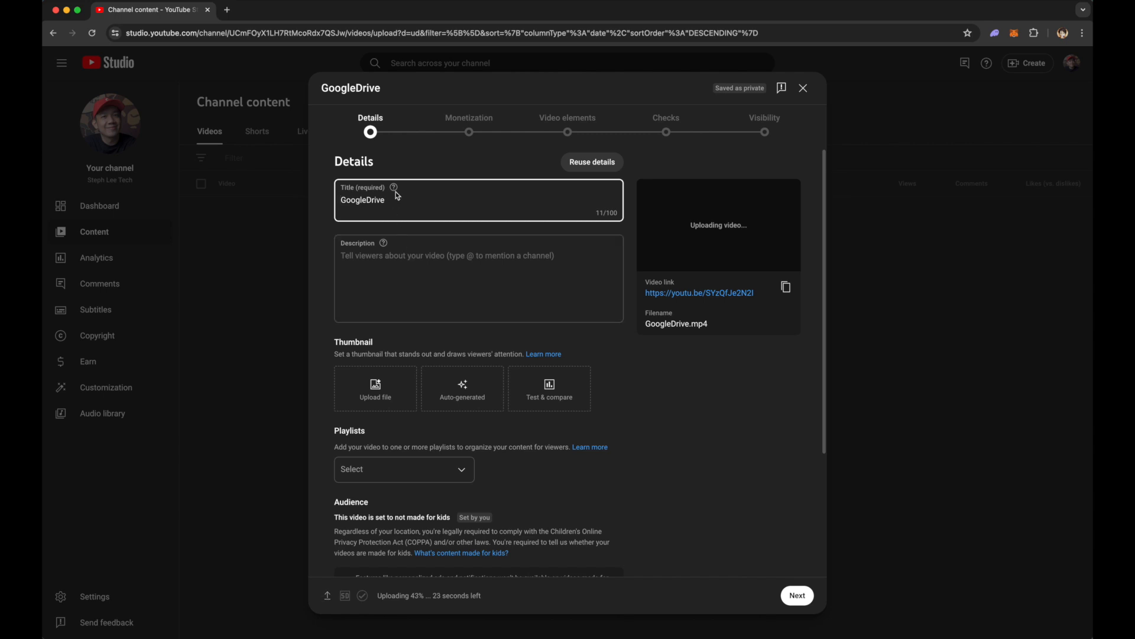
- Replace the video title with "How to share your files on Google Drive with no restrictions" and fill in the description with links and hashtags
mouse_move(396, 193)
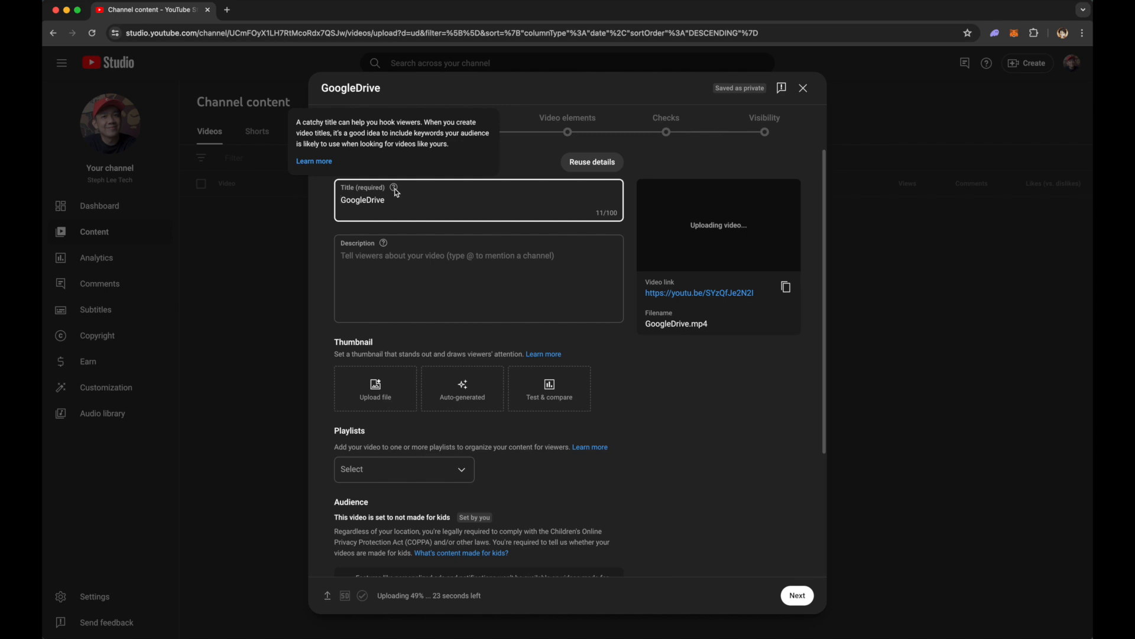
mouse_move(387, 244)
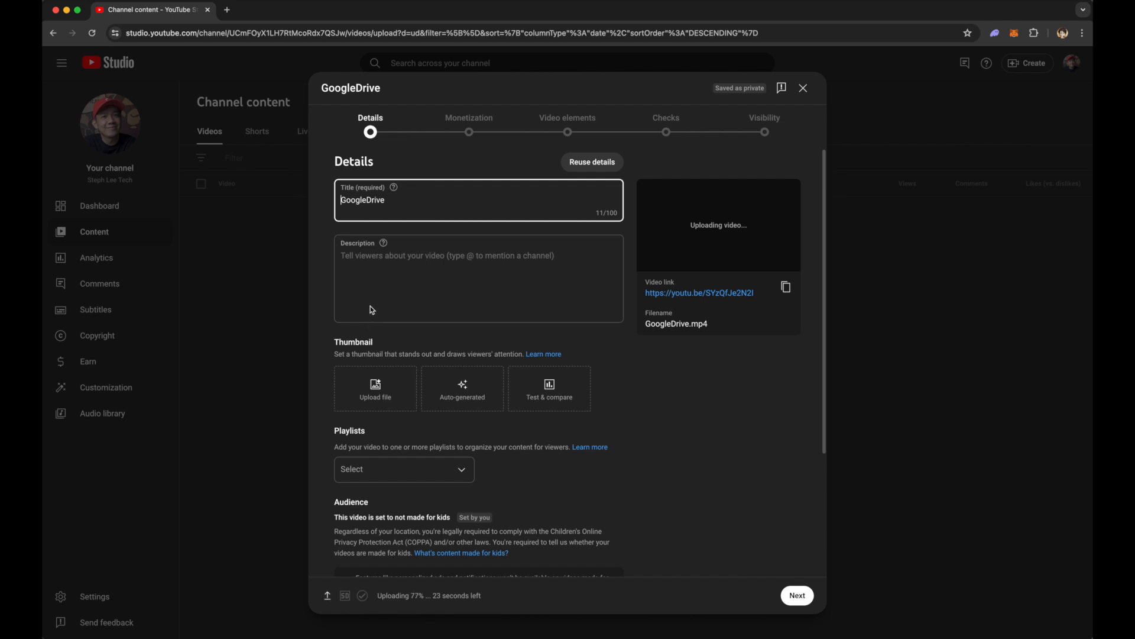
left_click_drag(389, 201, 340, 201)
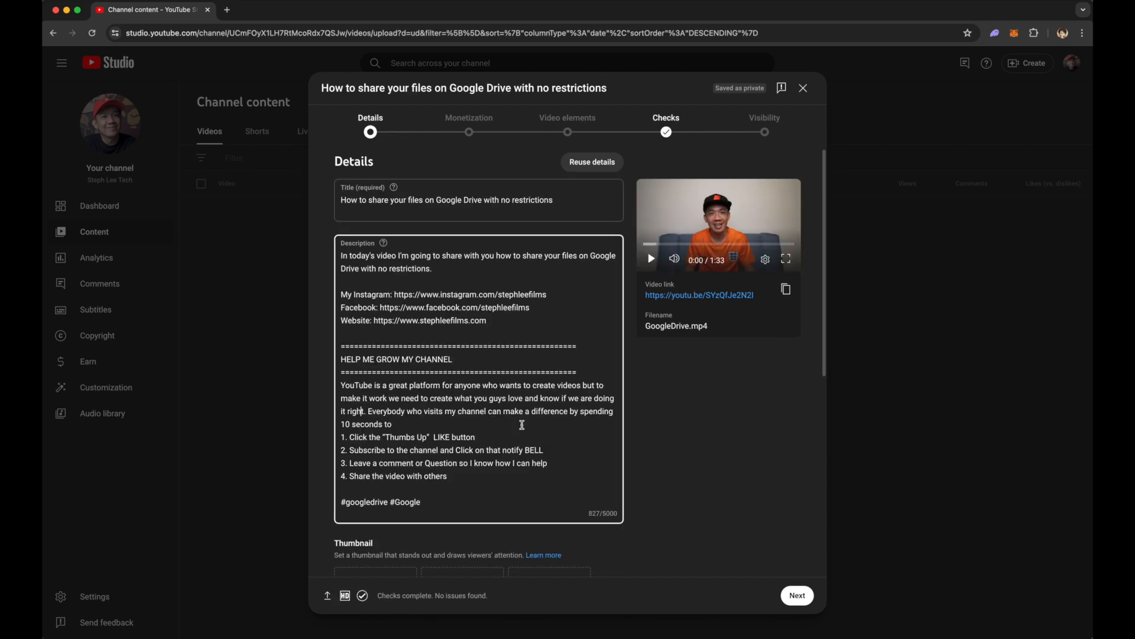
- Set up a Test & compare thumbnail test and add thumbnail1.jpg as the first image
scroll(523, 308, "down", 5)
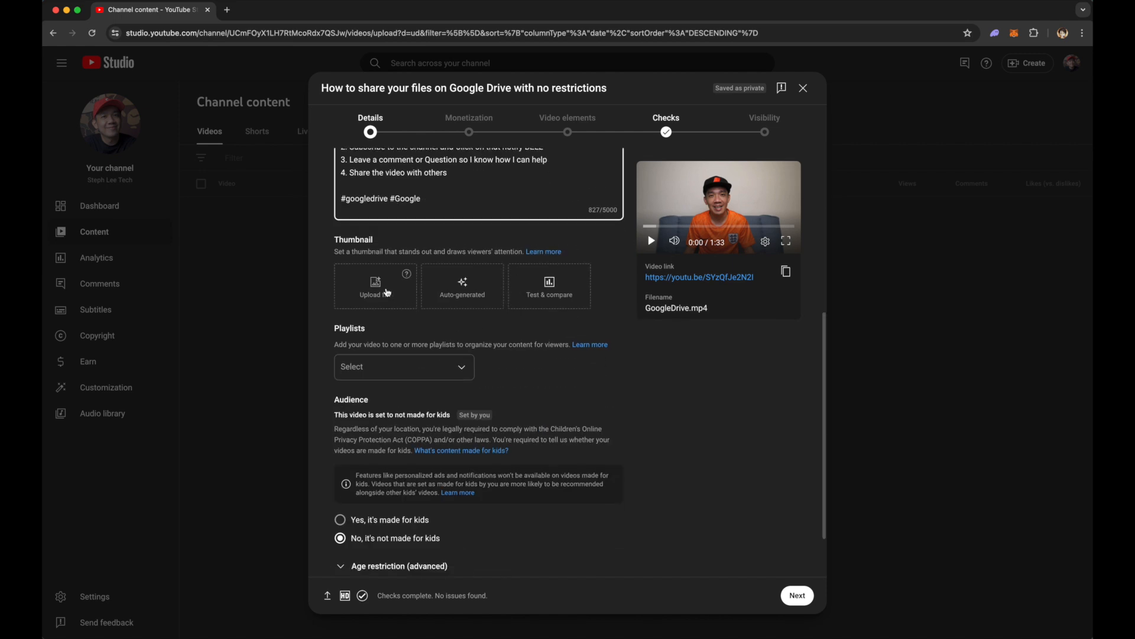
left_click(387, 292)
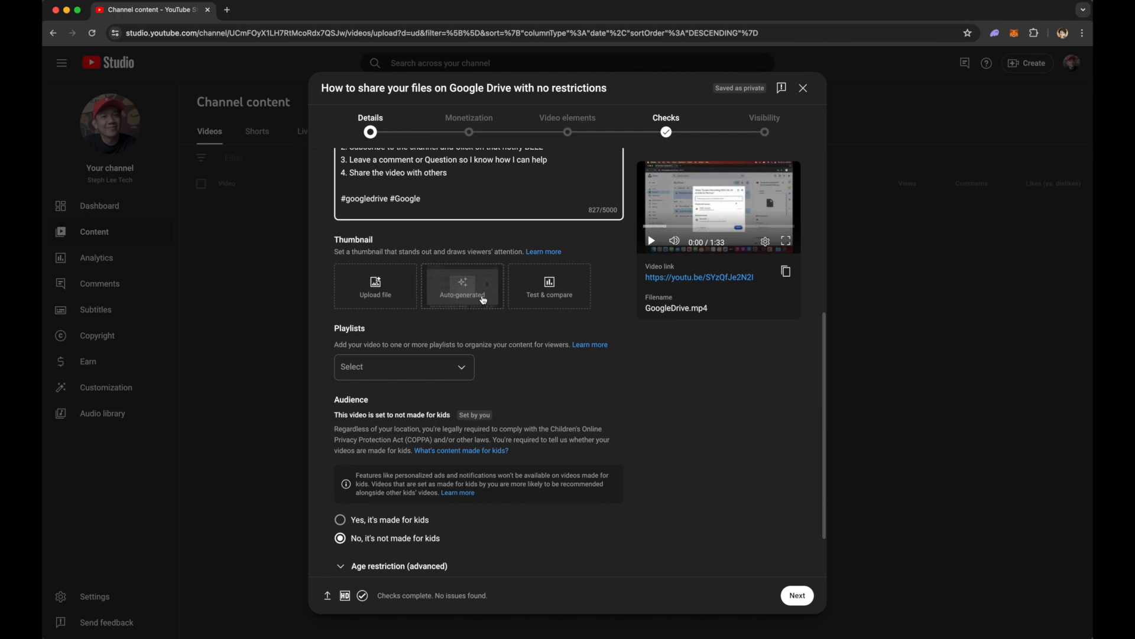
left_click(577, 301)
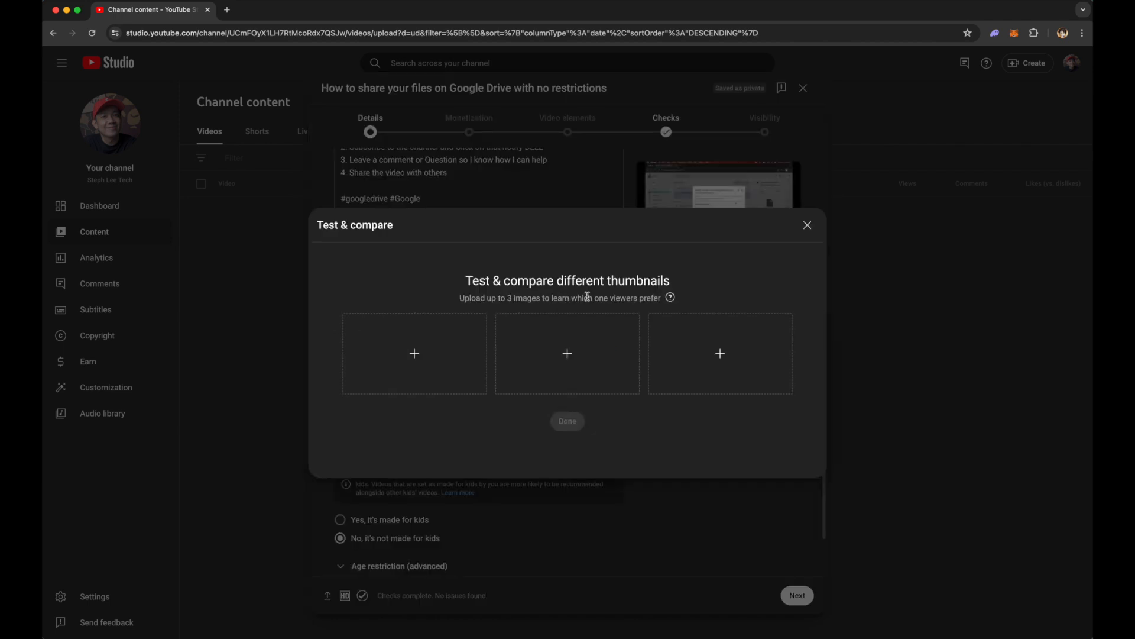
mouse_move(671, 301)
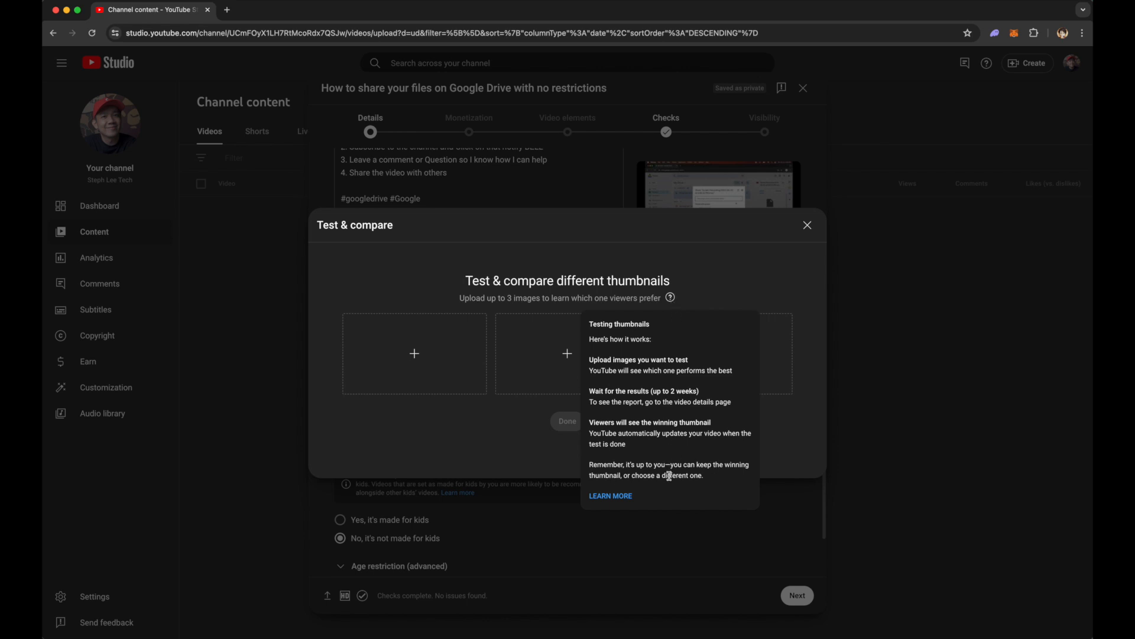
left_click(418, 359)
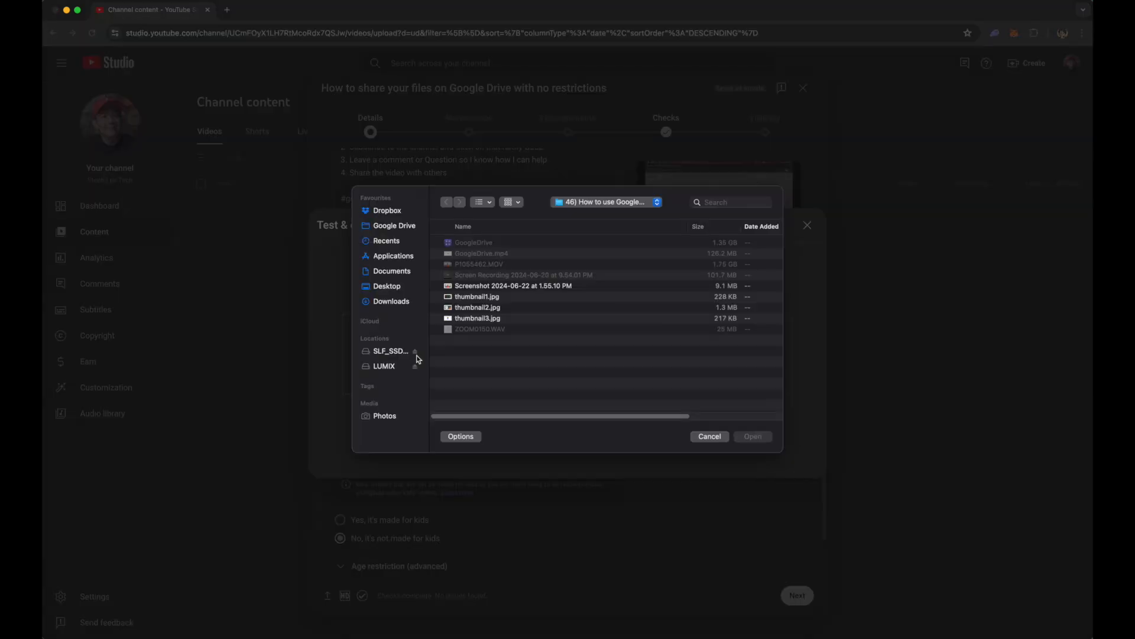
left_click(519, 298)
left_click(745, 437)
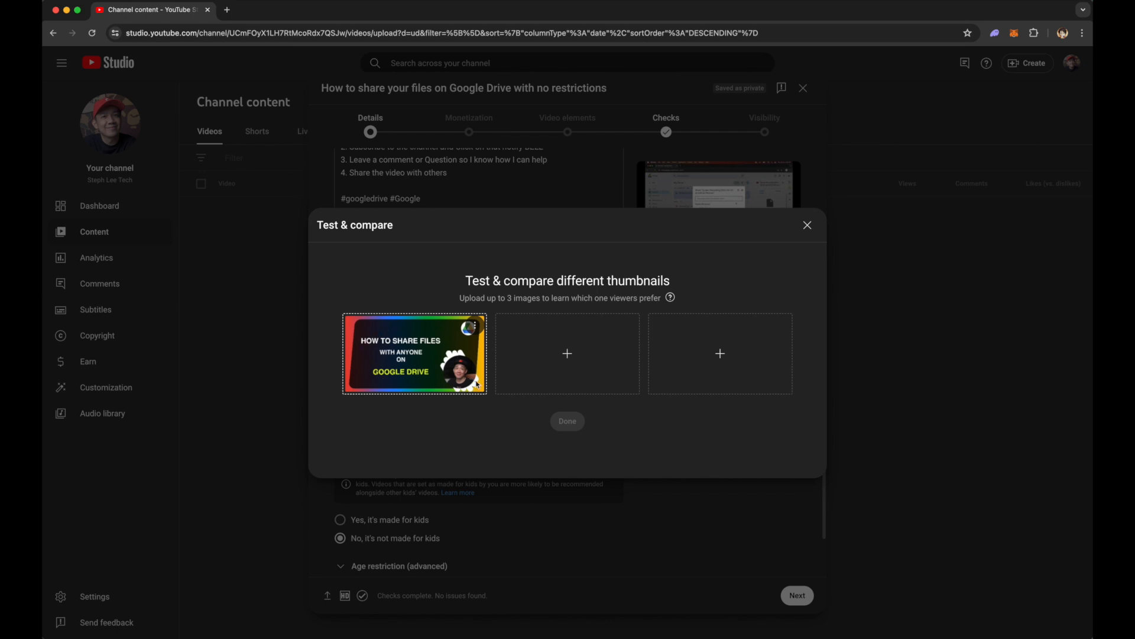
- Add thumbnail2.jpg and thumbnail3.jpg as the second and third test images and finish the thumbnail test setup
left_click(567, 354)
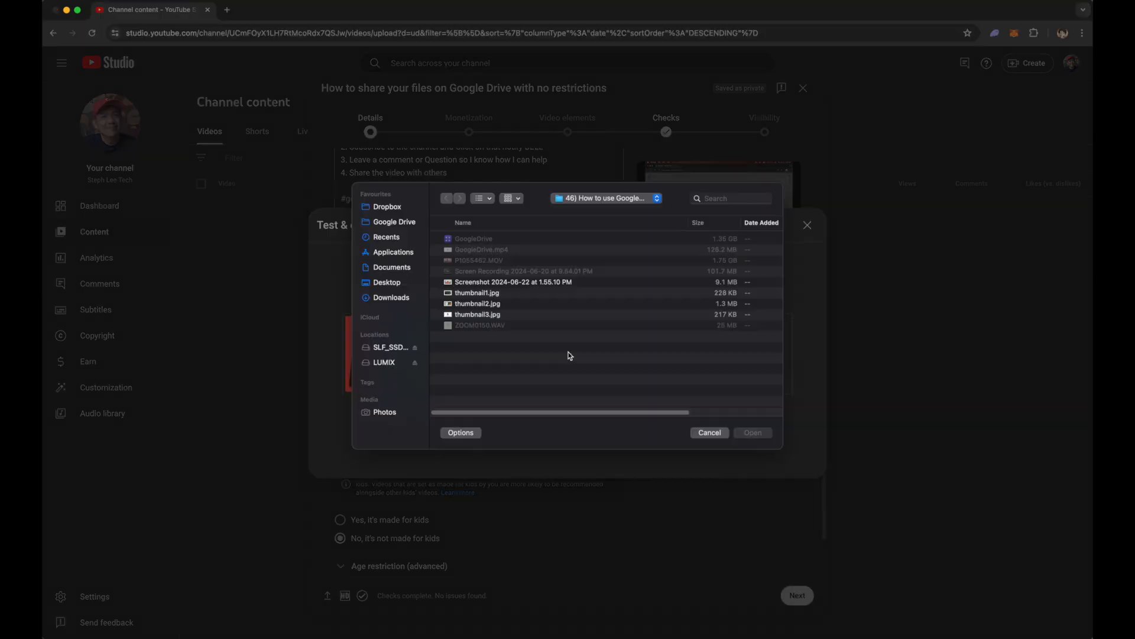
left_click(506, 308)
left_click(749, 437)
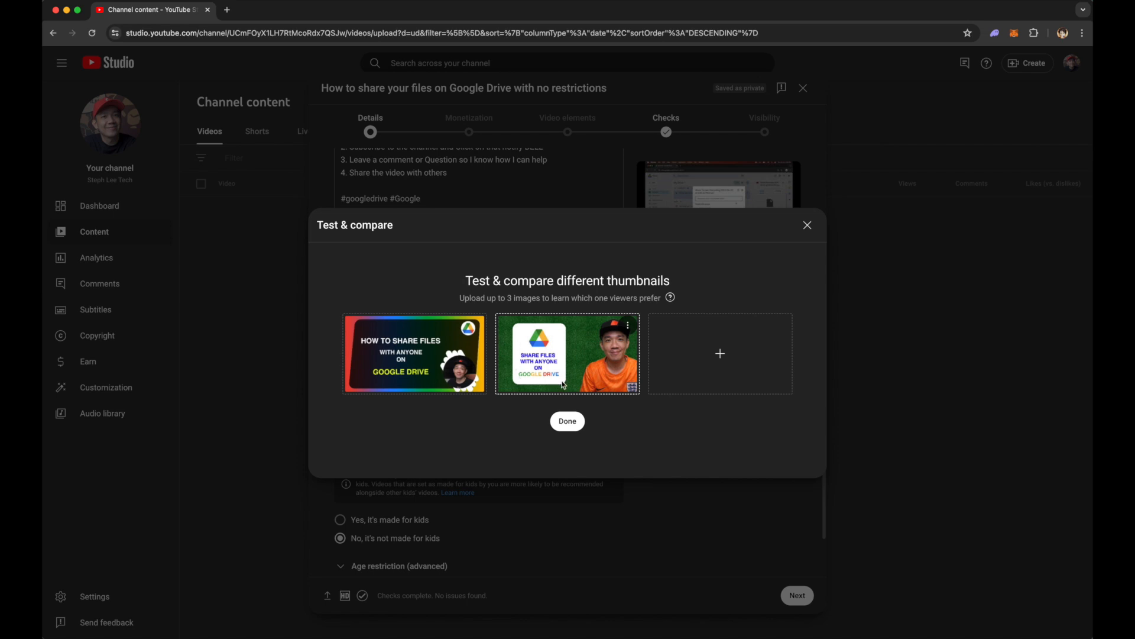
left_click(720, 355)
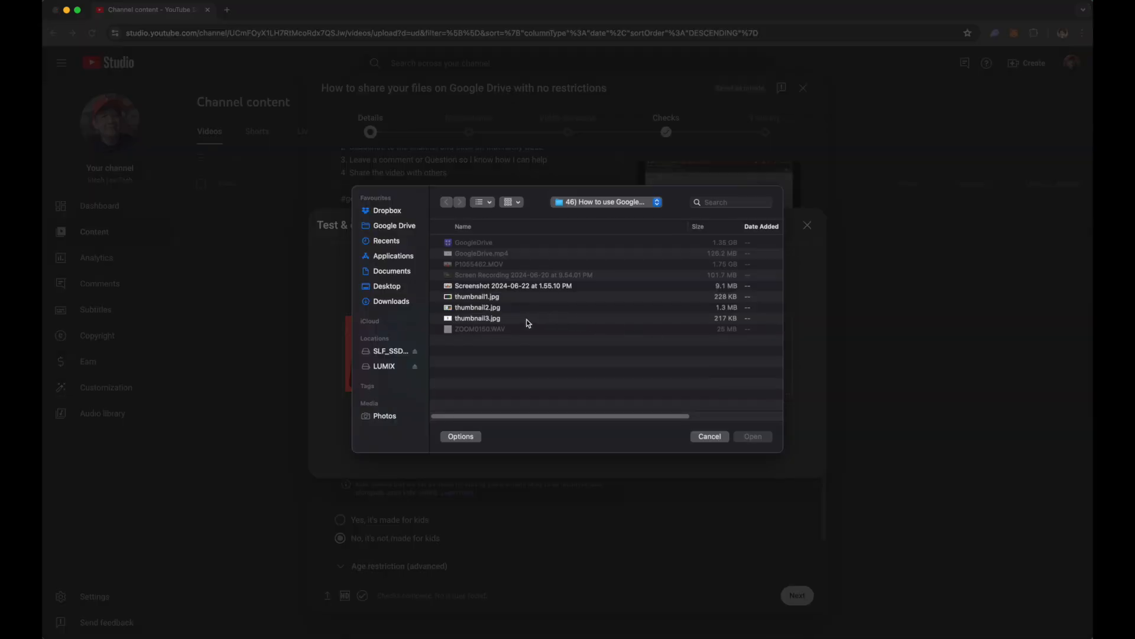
left_click(508, 319)
left_click(770, 435)
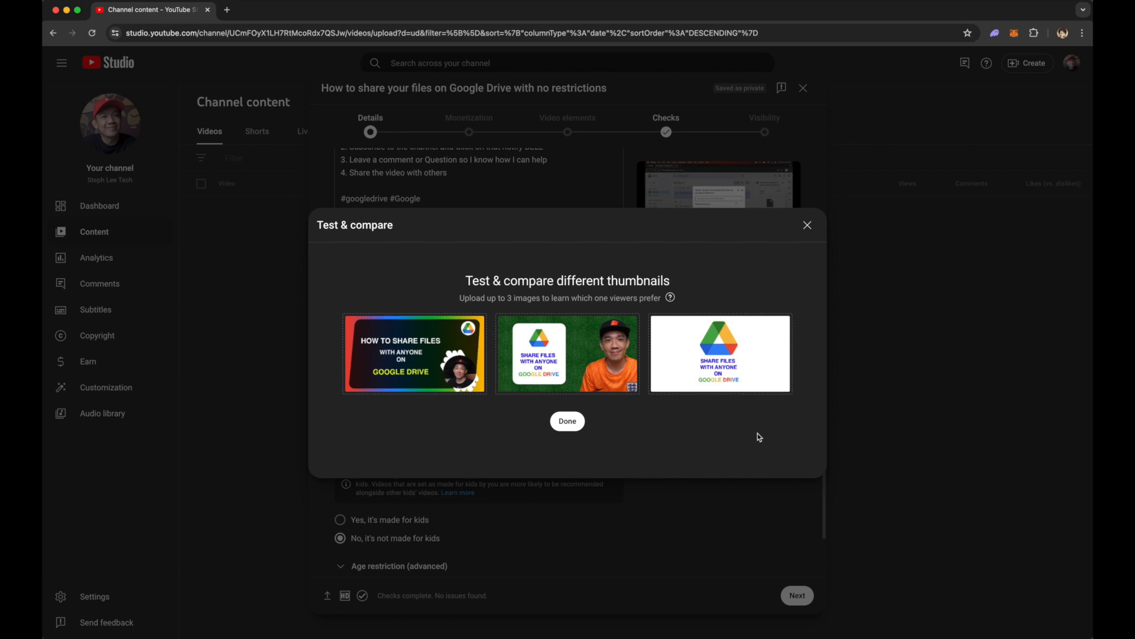
left_click(569, 423)
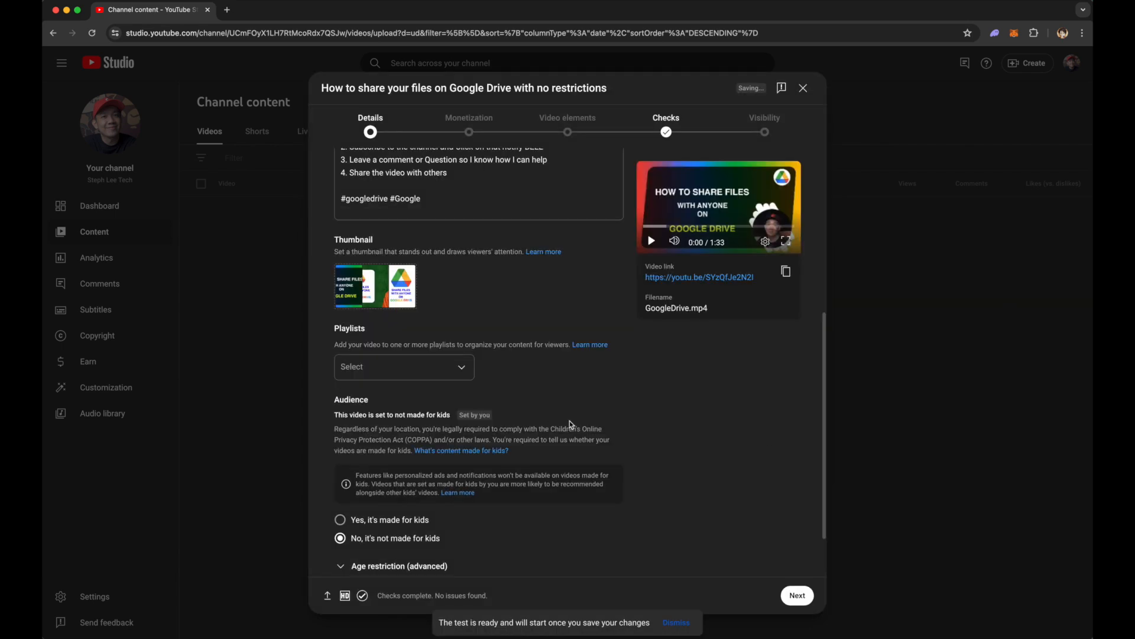
- Add the video to the Google Tips playlist
mouse_move(400, 308)
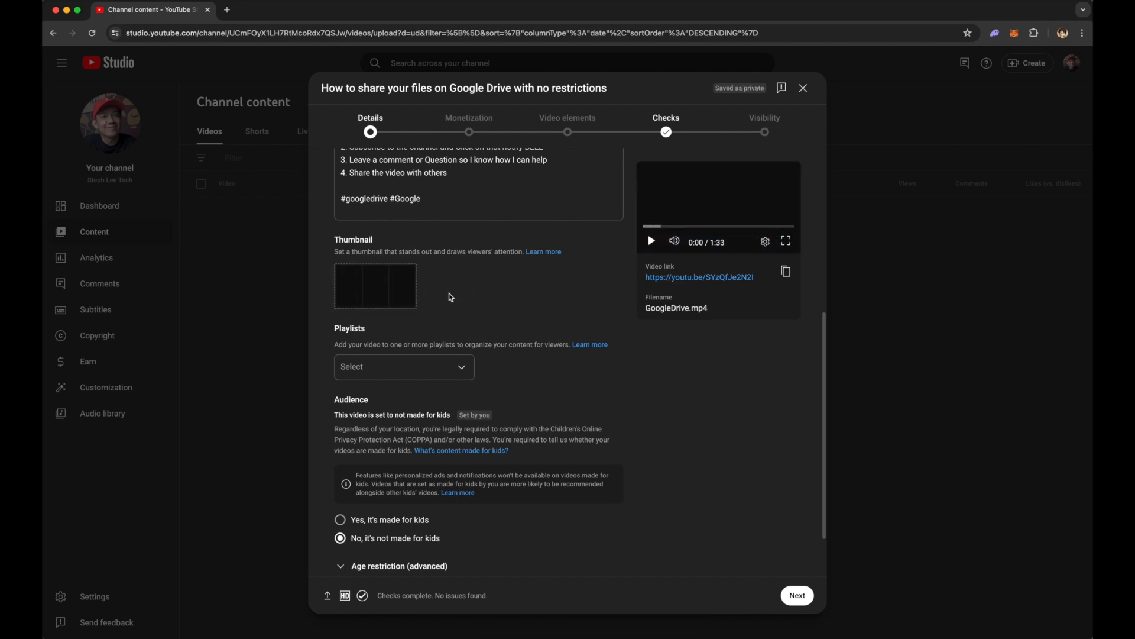
left_click(460, 369)
left_click(401, 426)
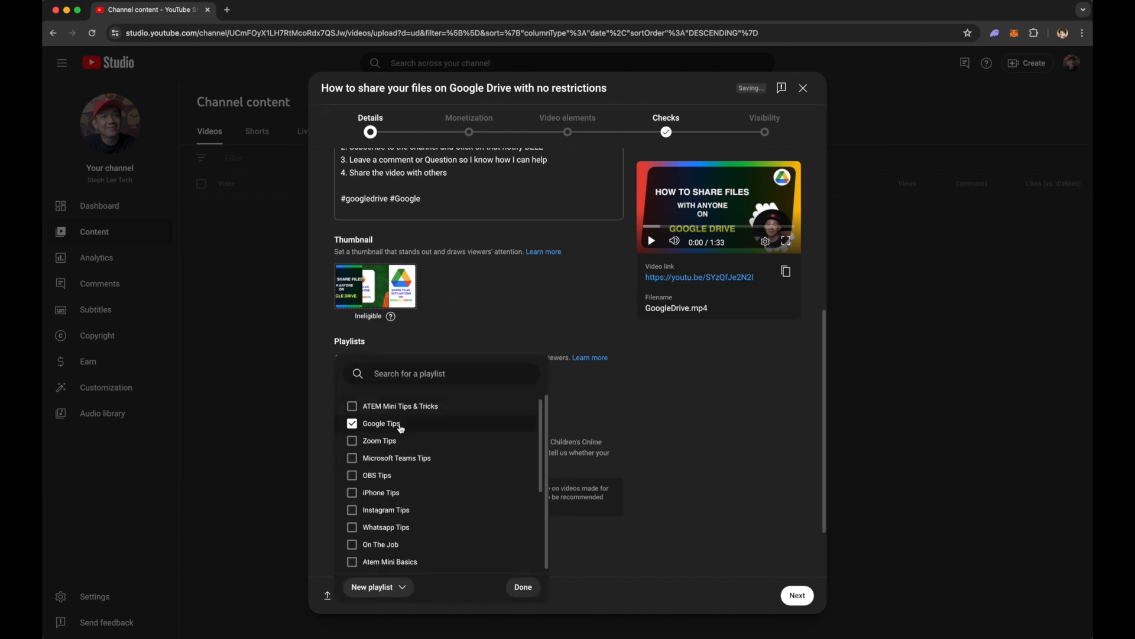
left_click(522, 585)
- Advance the upload through its remaining stages to Visibility and select Public
scroll(536, 417, "down", 3)
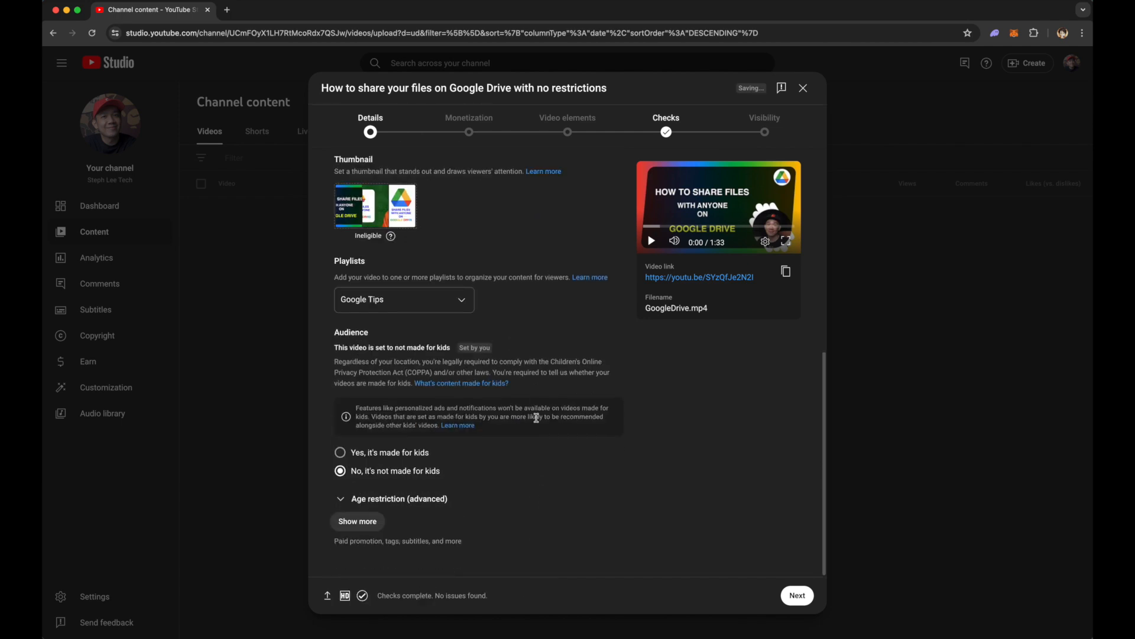
left_click(797, 594)
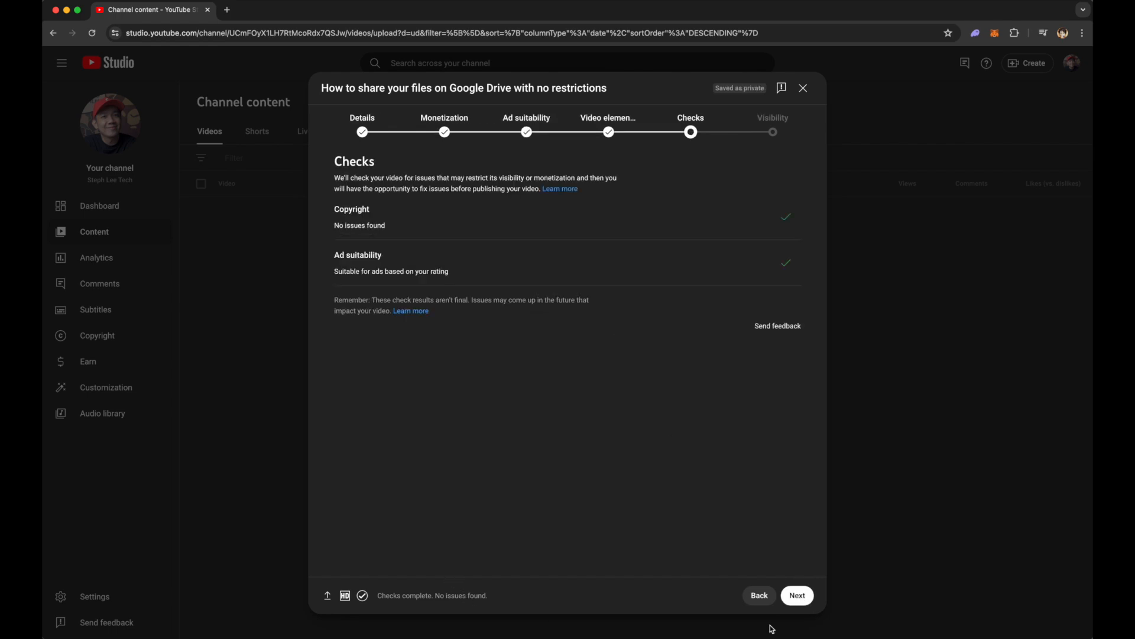
left_click(793, 603)
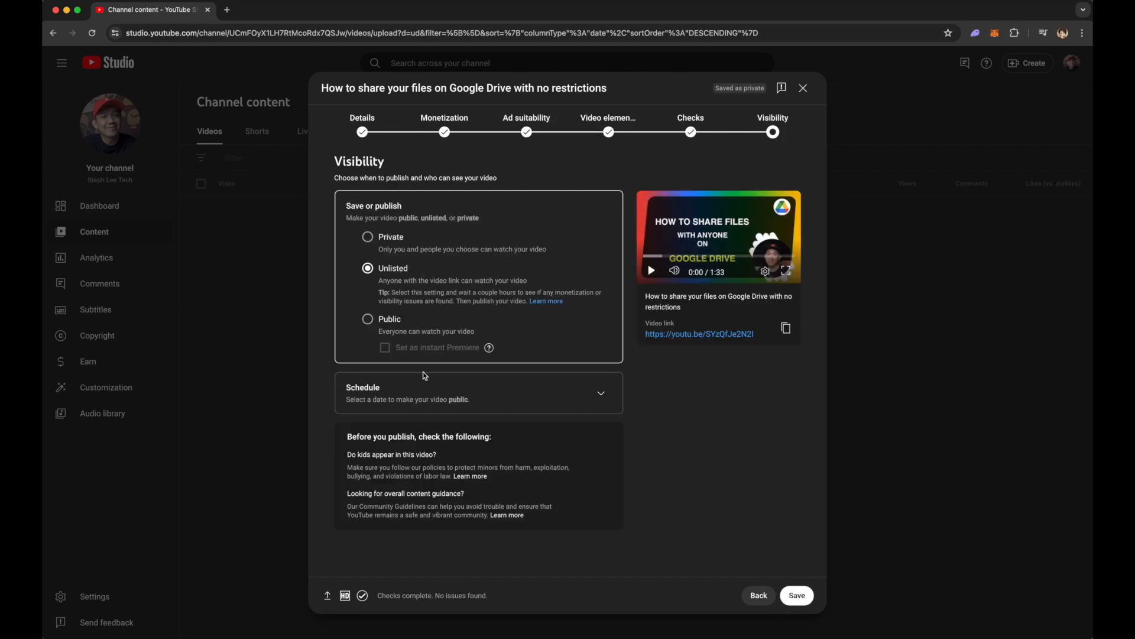
left_click(386, 325)
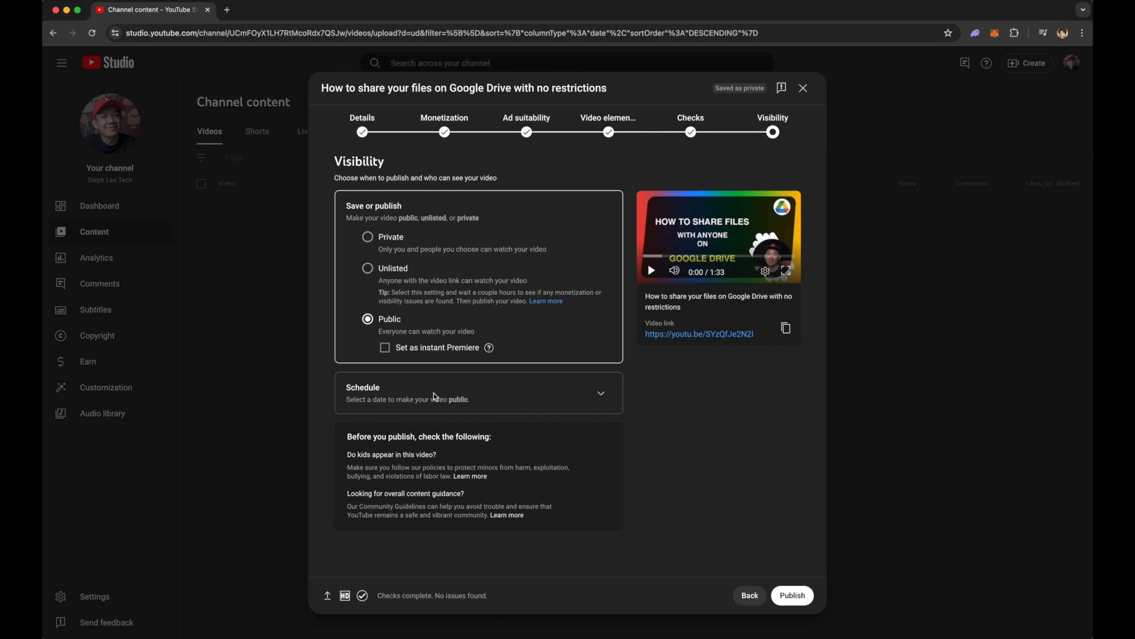
- Schedule the video to go public on Jun 26, 2024, and close the confirmation
left_click(600, 392)
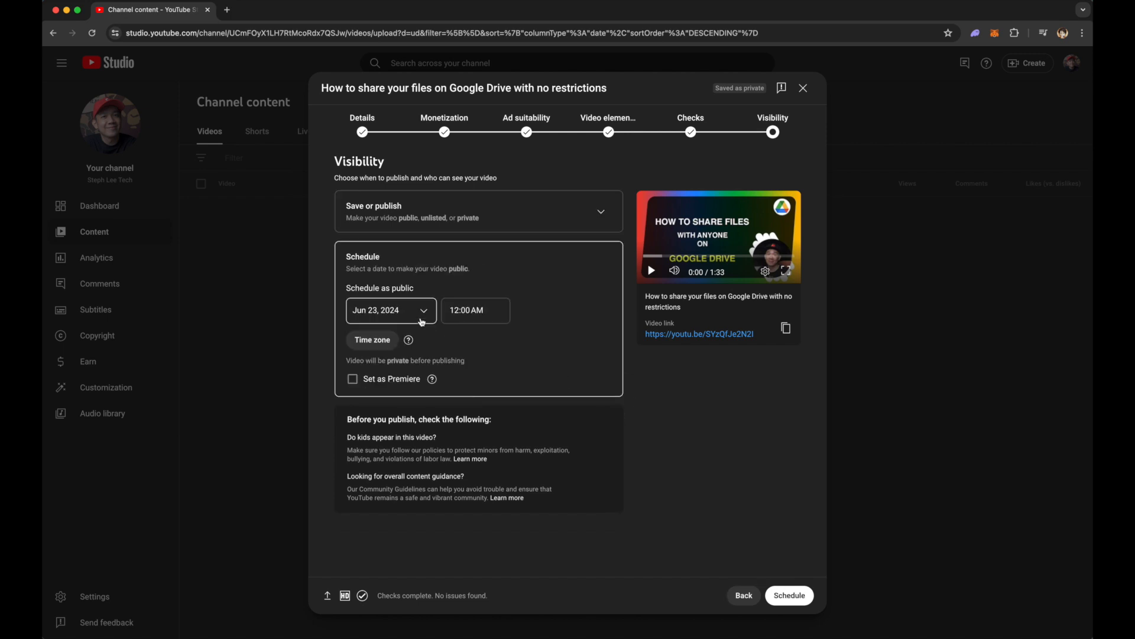
left_click(421, 320)
left_click(417, 430)
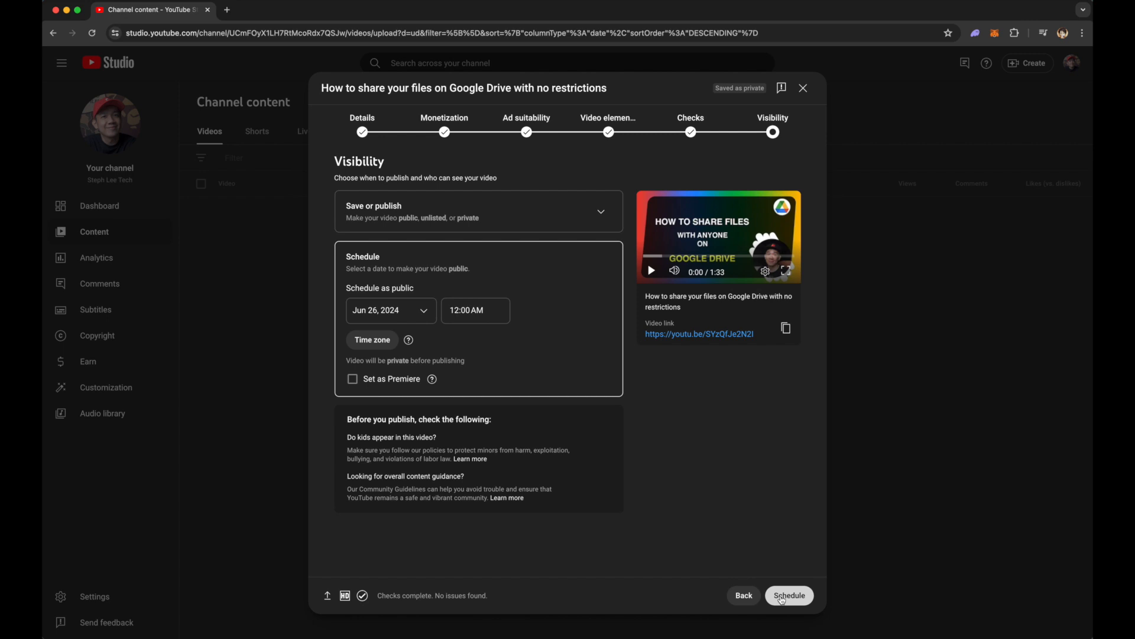
left_click(781, 597)
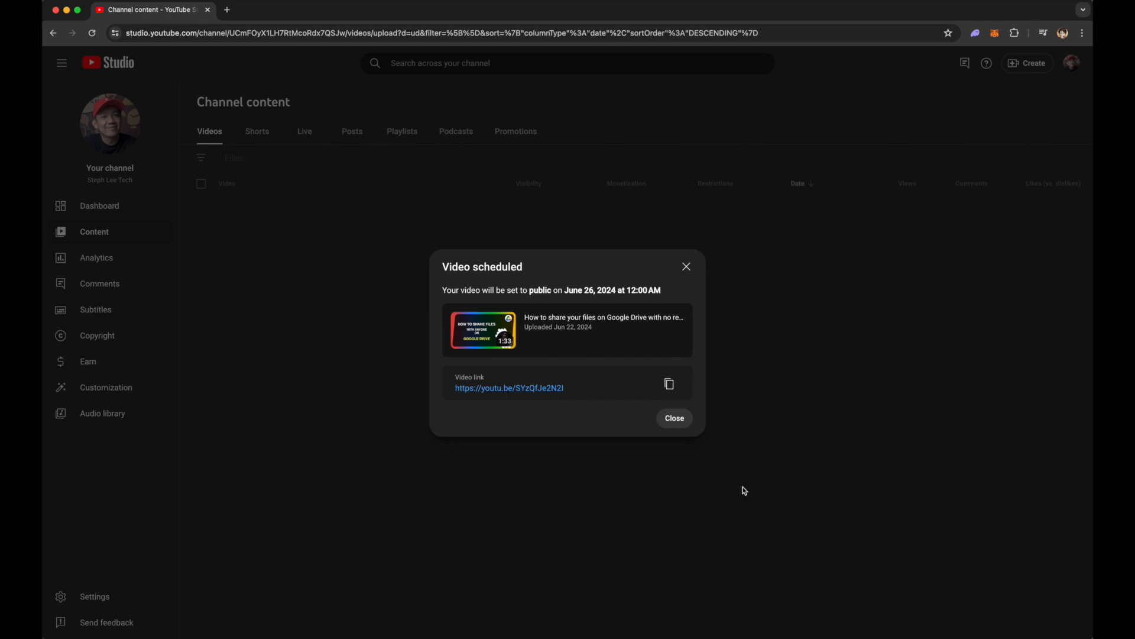
left_click(676, 418)
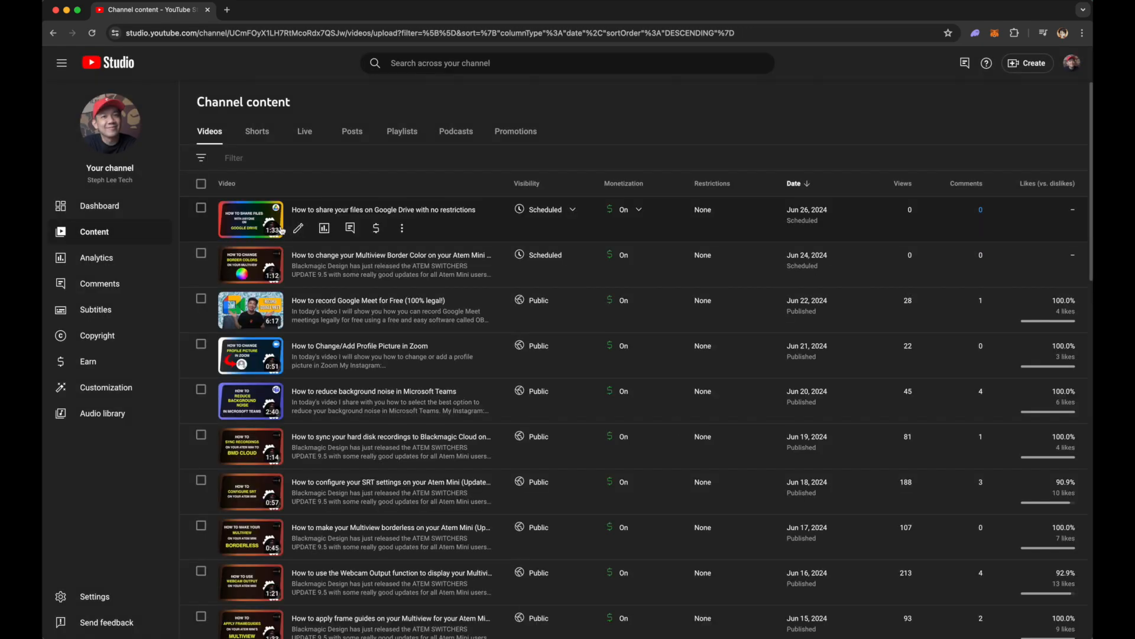